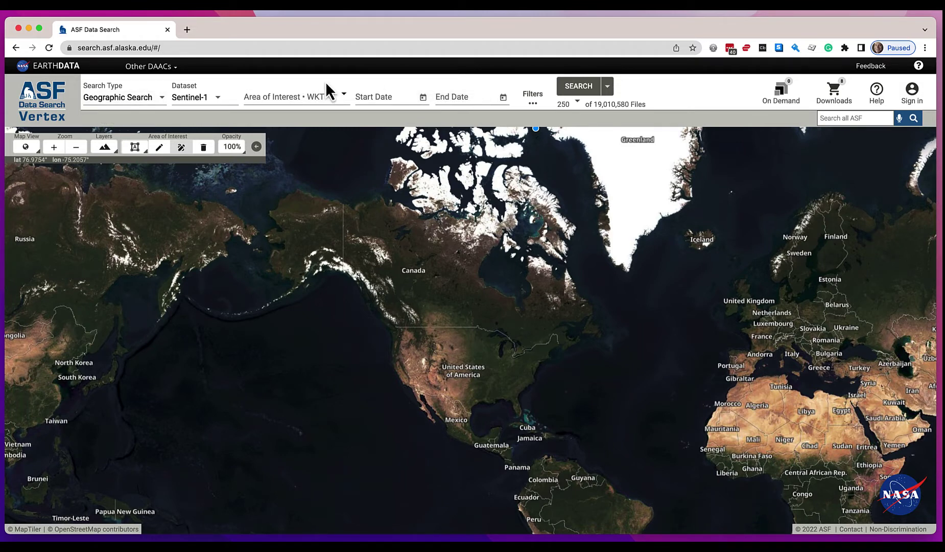
# - Run the Sentinel-1 search to list its 44 scenes, then enlarge the results panel
pyautogui.click(578, 89)
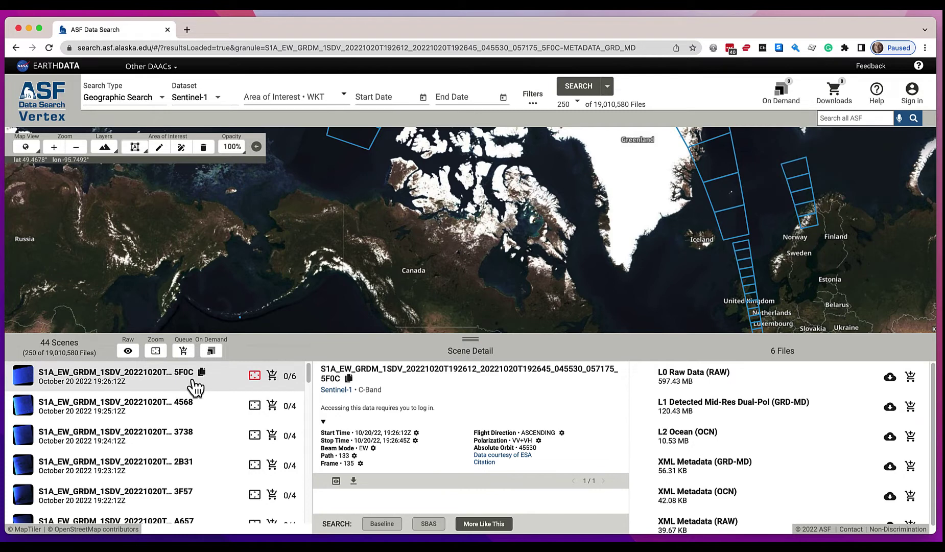
pyautogui.moveTo(472, 333); pyautogui.dragTo(485, 377)
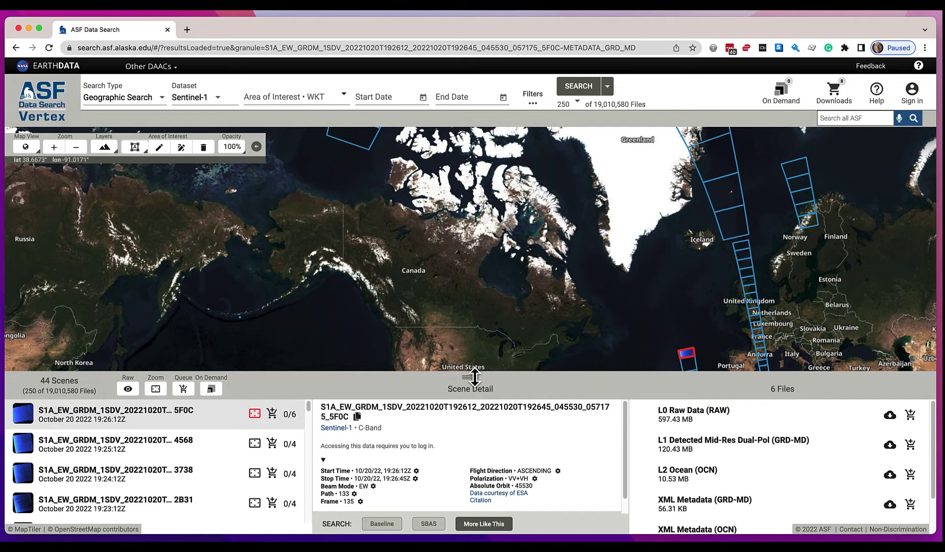
# - Pan the map to Asia–Pacific, zoom onto the 5F0C scene's footprint, and open the 250-files limit choices
pyautogui.moveTo(475, 377)
pyautogui.mouseDown()
pyautogui.moveTo(495, 221)
pyautogui.moveTo(467, 375)
pyautogui.moveTo(470, 362)
pyautogui.mouseUp()
pyautogui.moveTo(401, 222); pyautogui.dragTo(661, 118)
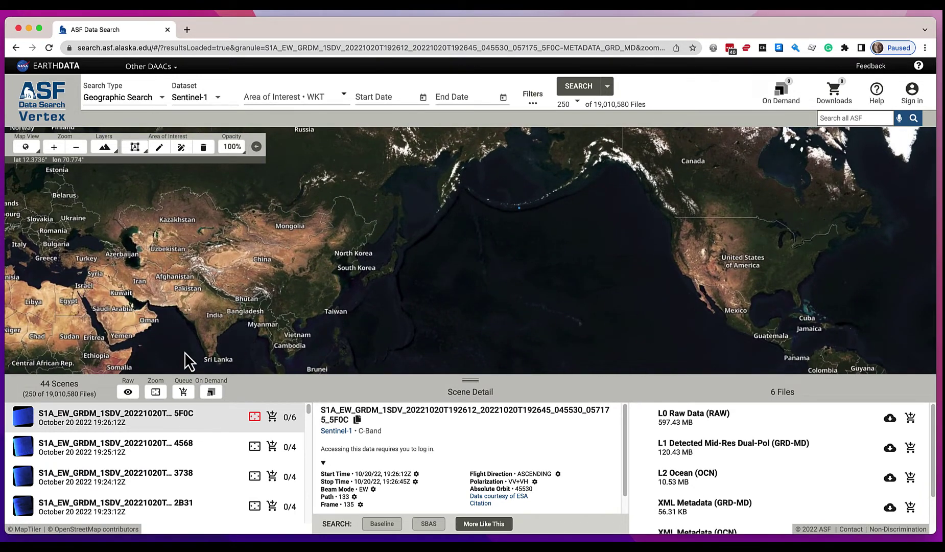
pyautogui.click(155, 392)
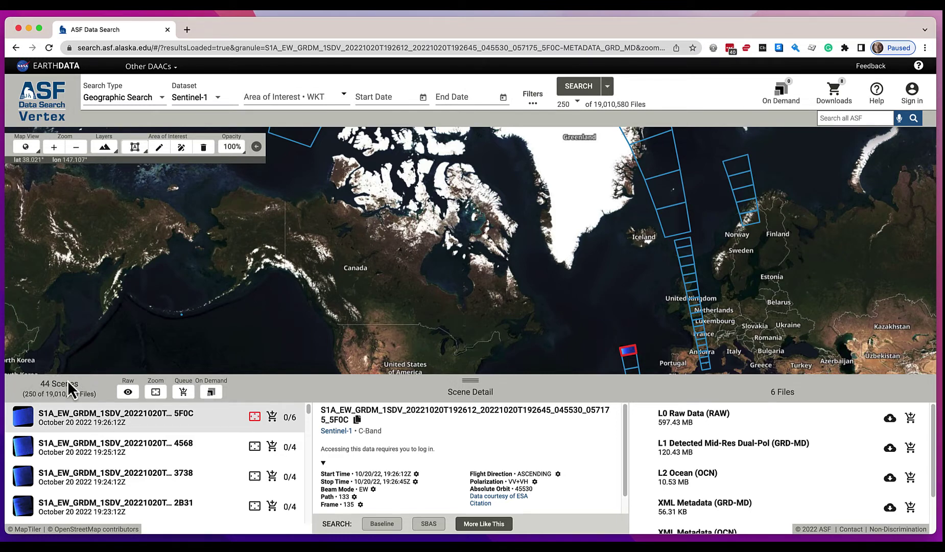
pyautogui.click(577, 103)
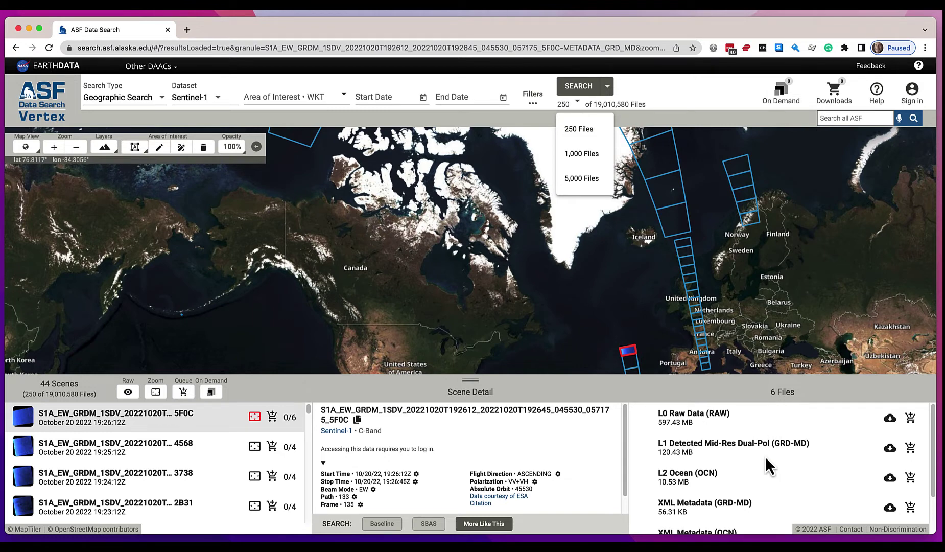
# - Close the files-limit dropdown, glance at the 4568 scene, then reselect the 5F0C scene
pyautogui.click(171, 429)
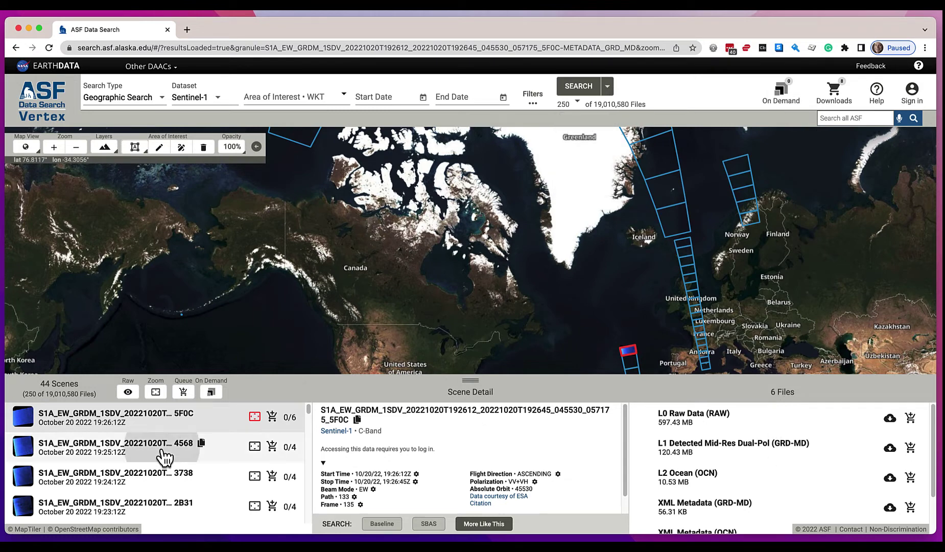
pyautogui.click(171, 435)
pyautogui.click(169, 422)
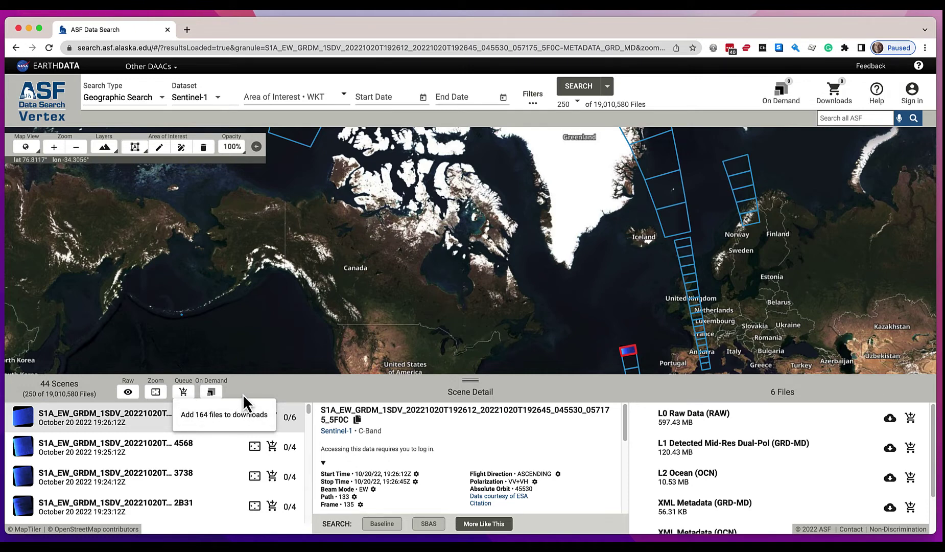
pyautogui.click(128, 392)
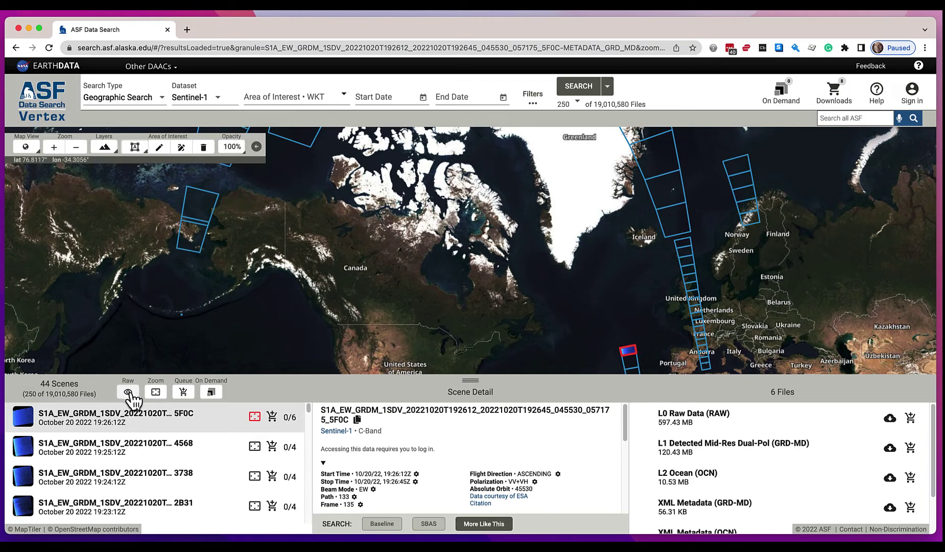
pyautogui.click(183, 392)
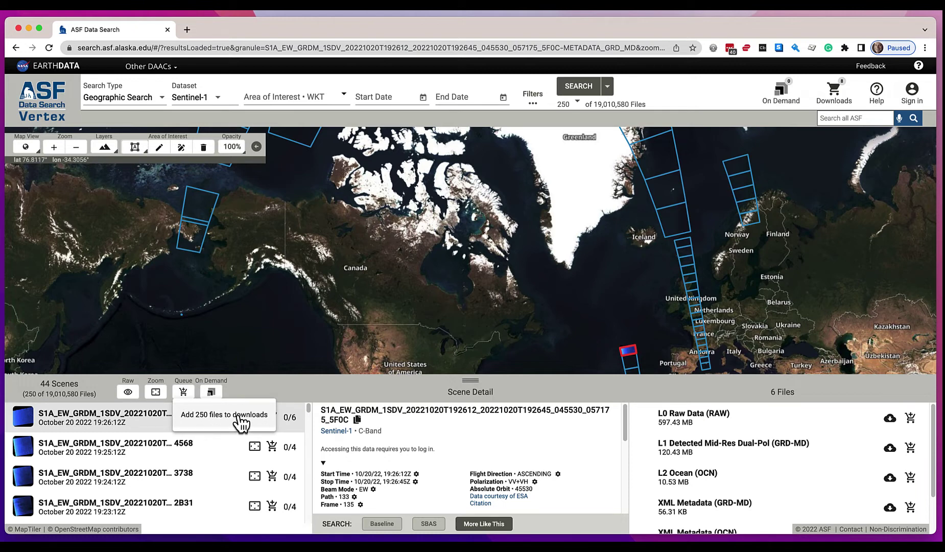
pyautogui.click(128, 393)
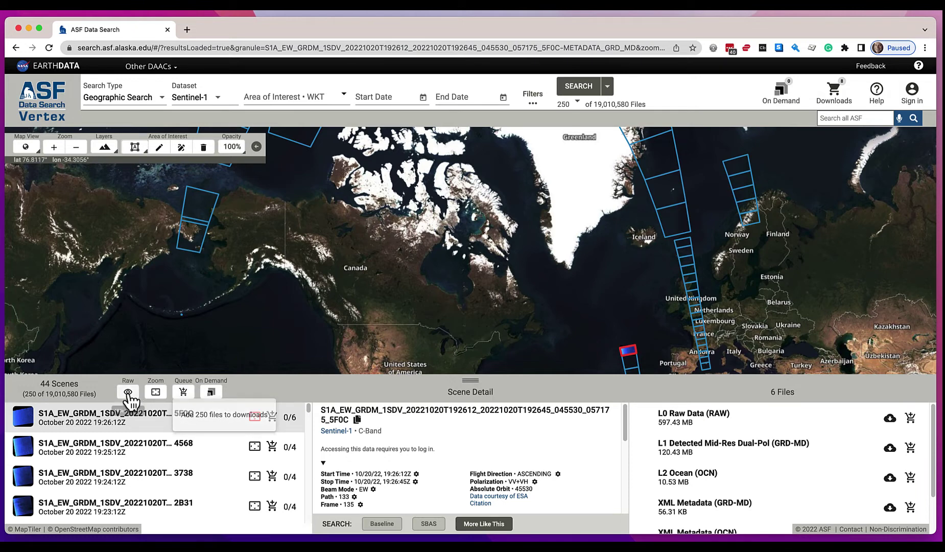
pyautogui.click(129, 392)
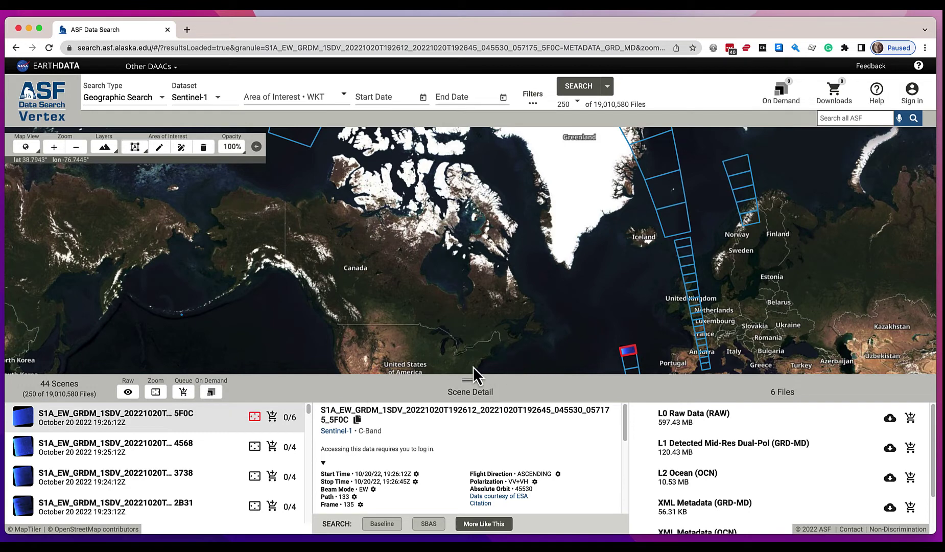
# - Show the 4568 scene's details and four files, then copy its scene name
pyautogui.moveTo(469, 380); pyautogui.dragTo(477, 289)
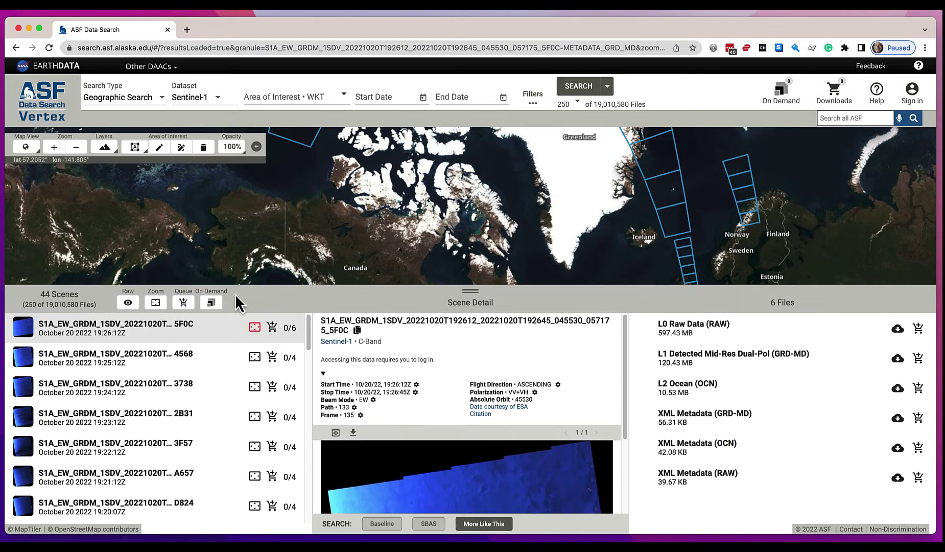
pyautogui.click(144, 368)
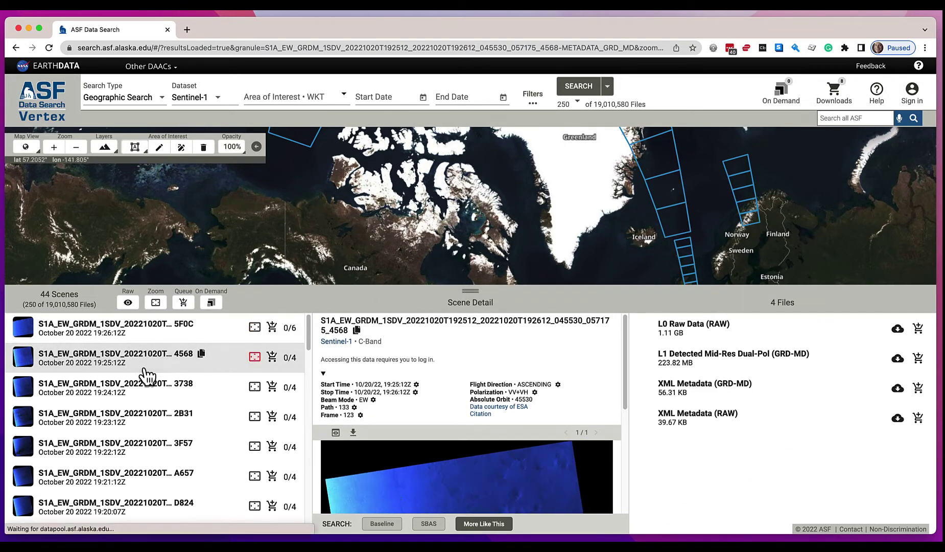
pyautogui.click(201, 355)
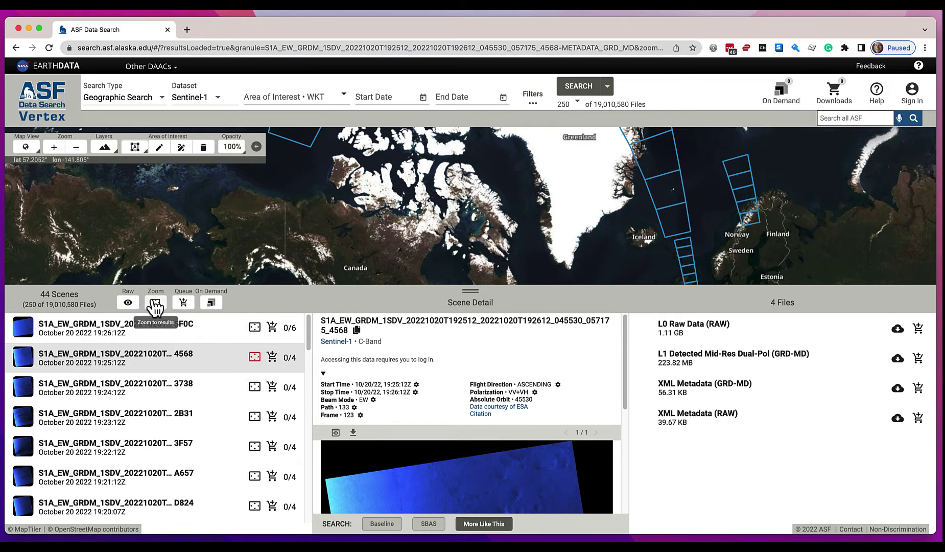
# - Zoom the map to the 4568 footprint, queue its four files, then remove them from downloads
pyautogui.click(255, 357)
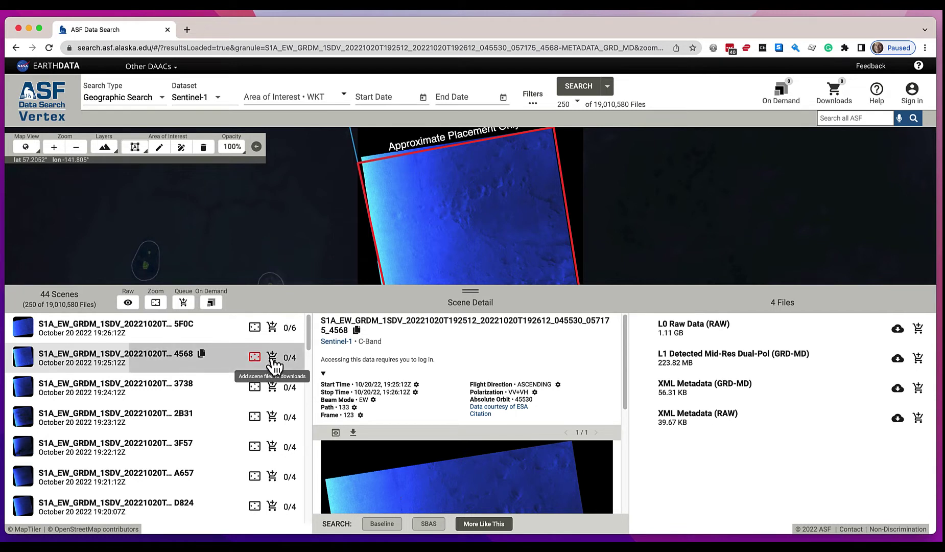
pyautogui.click(273, 358)
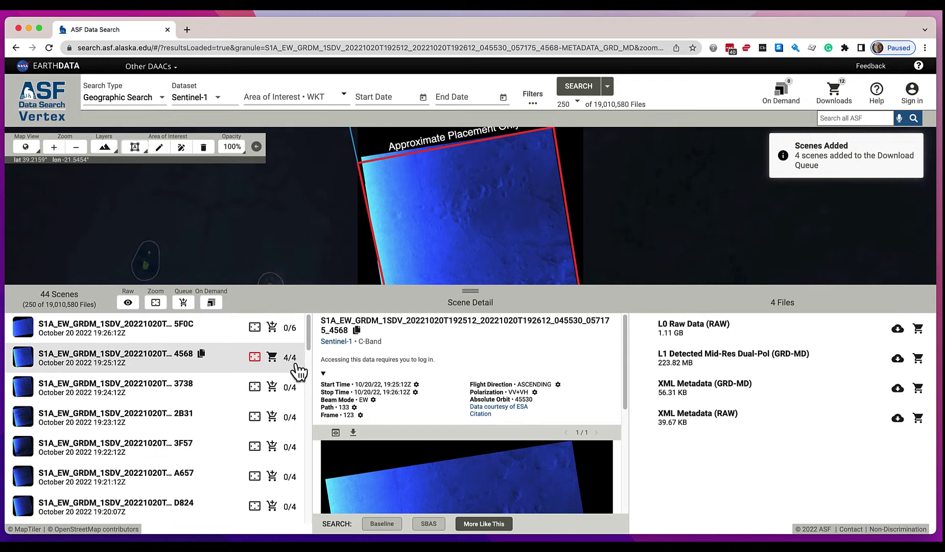
pyautogui.click(273, 358)
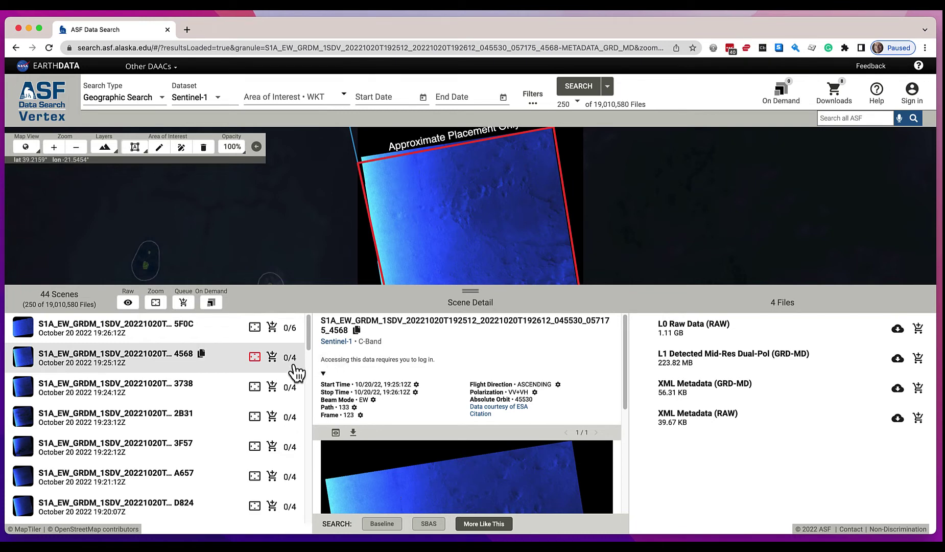
# - Open ASF's Sentinel-1 dataset page from the 4568 scene and scroll to the ESA/NASA info box and back
pyautogui.moveTo(476, 291); pyautogui.dragTo(502, 192)
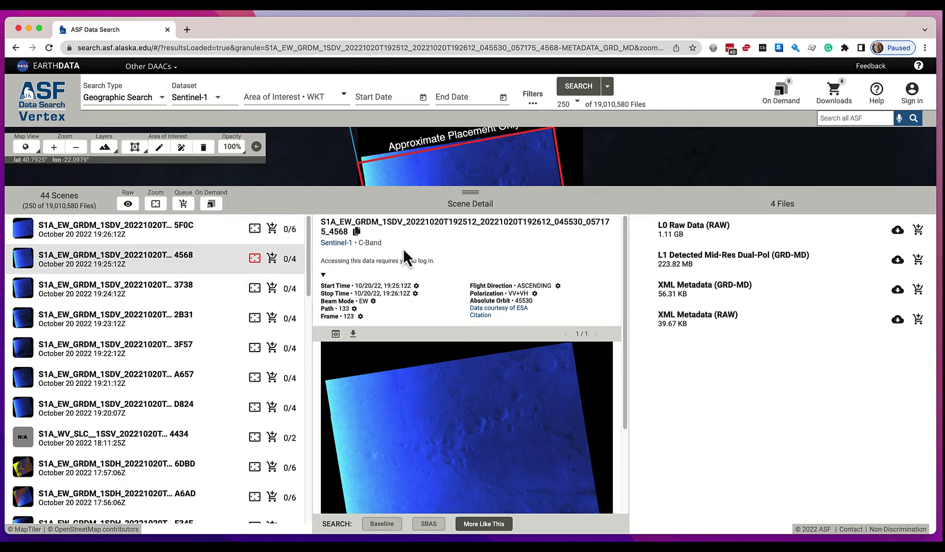
pyautogui.click(357, 231)
pyautogui.click(341, 243)
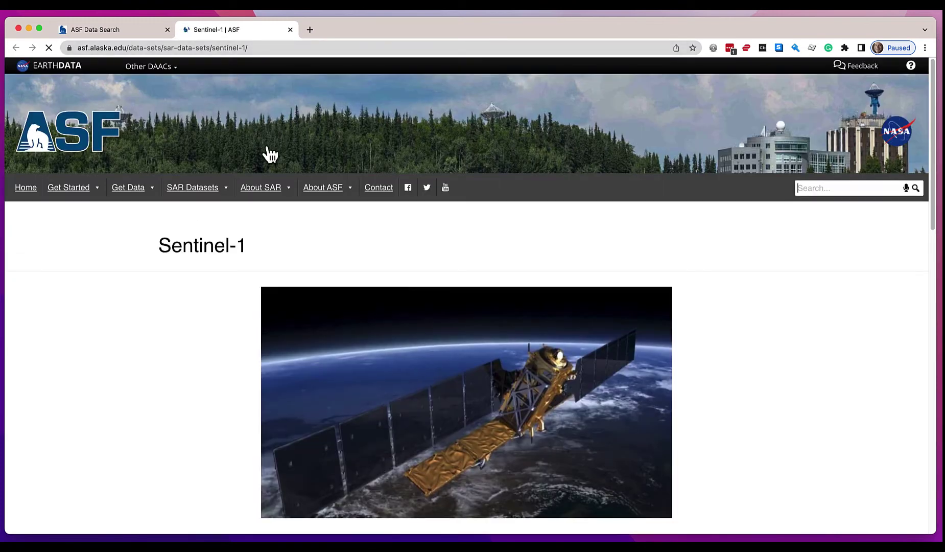
pyautogui.scroll(-7, 321, 230)
pyautogui.scroll(2, 319, 231)
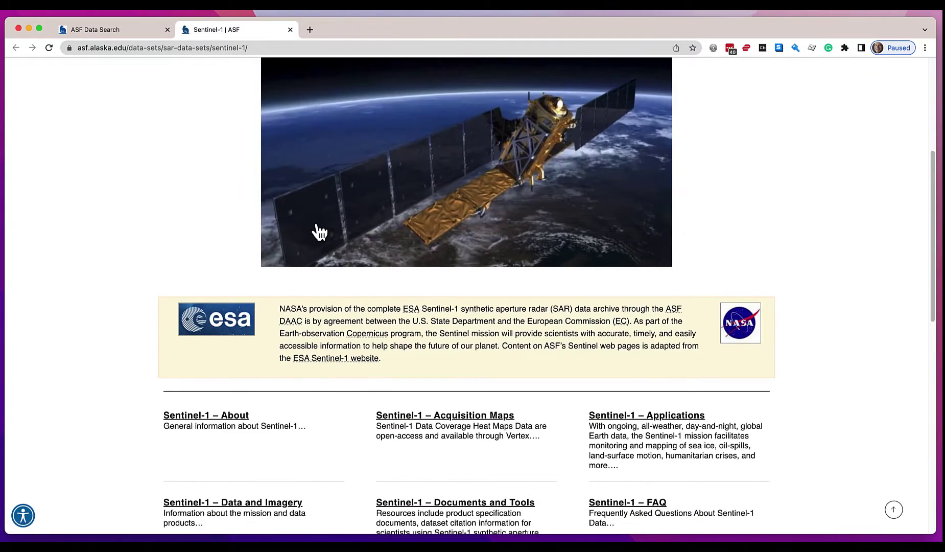
# - Return to the ASF Data Search tab showing the 4568 scene's Path 133, Frame 123 details
pyautogui.click(103, 27)
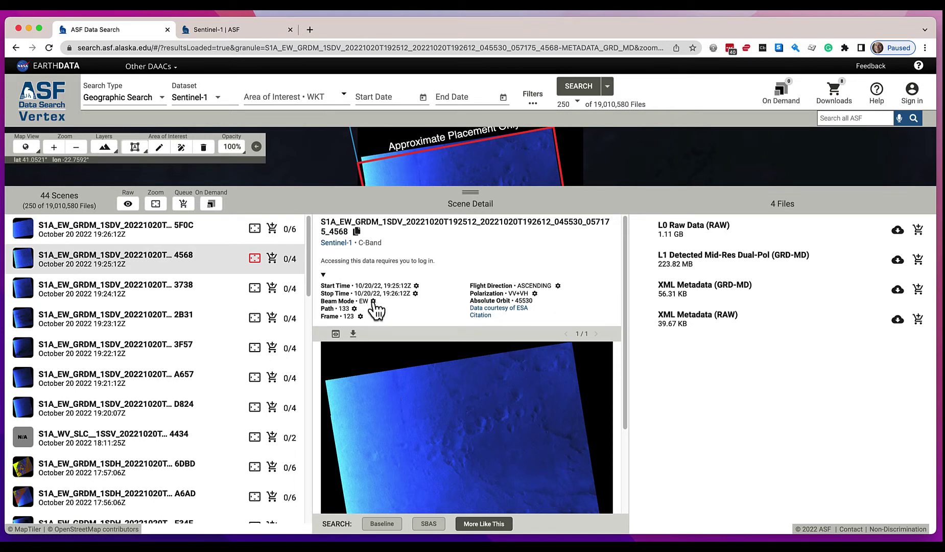
# - Use path 133 as both the start and end of the search's path range
pyautogui.click(355, 309)
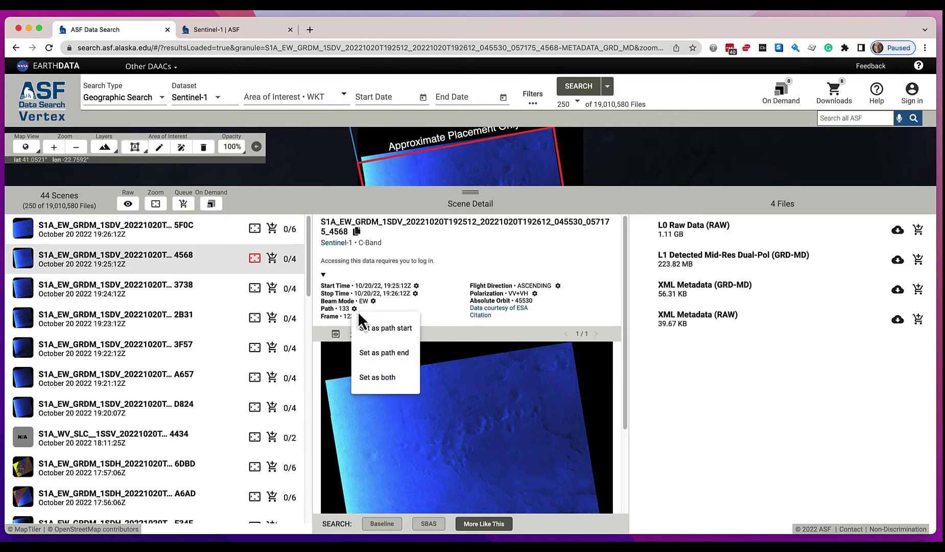
pyautogui.click(372, 379)
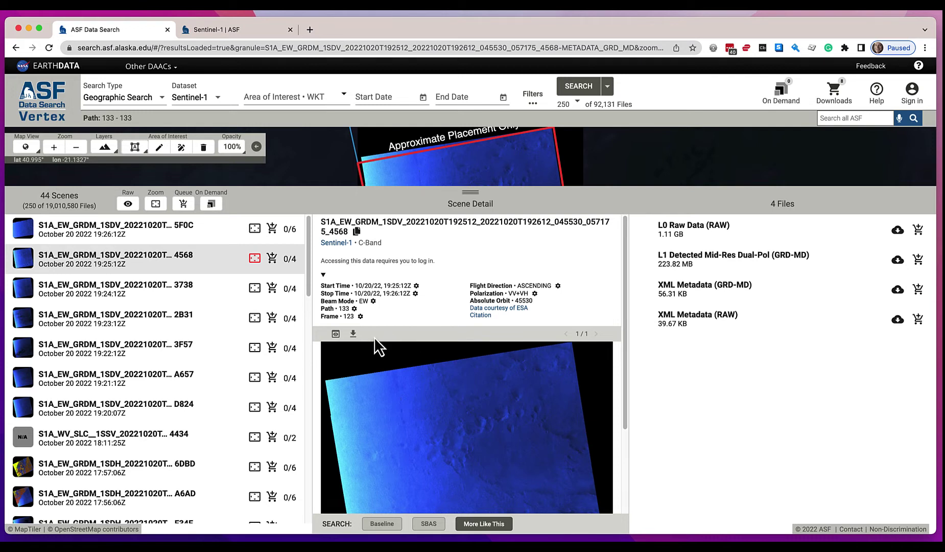
pyautogui.scroll(-4, 378, 334)
pyautogui.scroll(1, 379, 332)
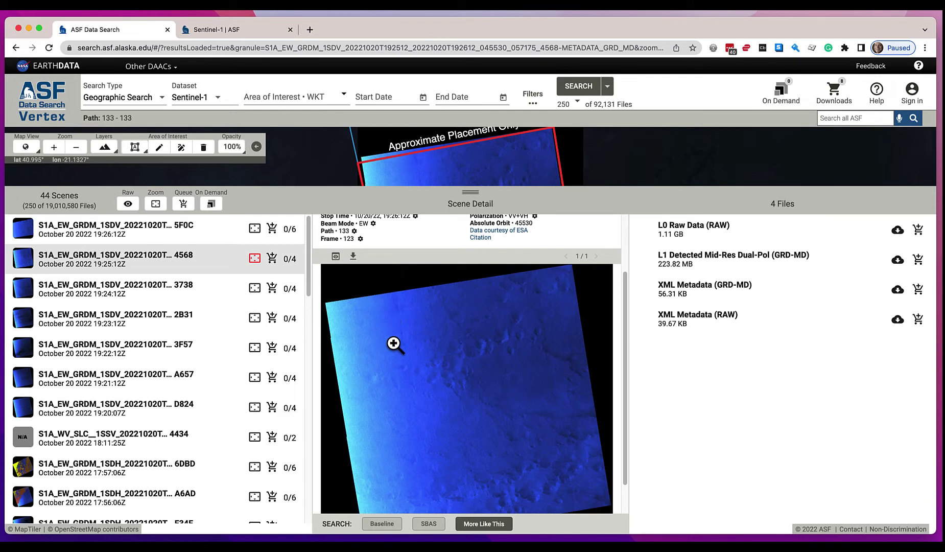
pyautogui.scroll(1, 396, 327)
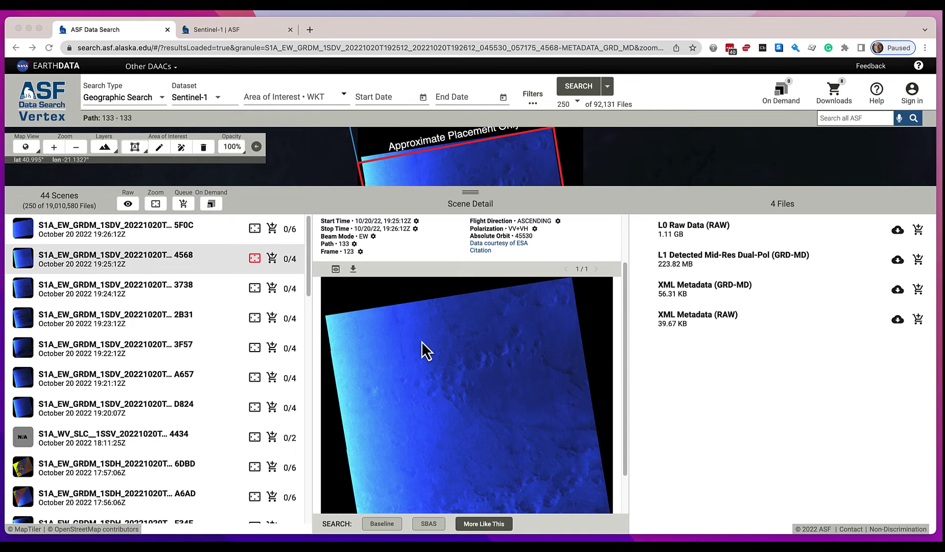
# - Open the 4568 scene's browse image in the large viewer, zoom in, and shift it left
pyautogui.click(335, 269)
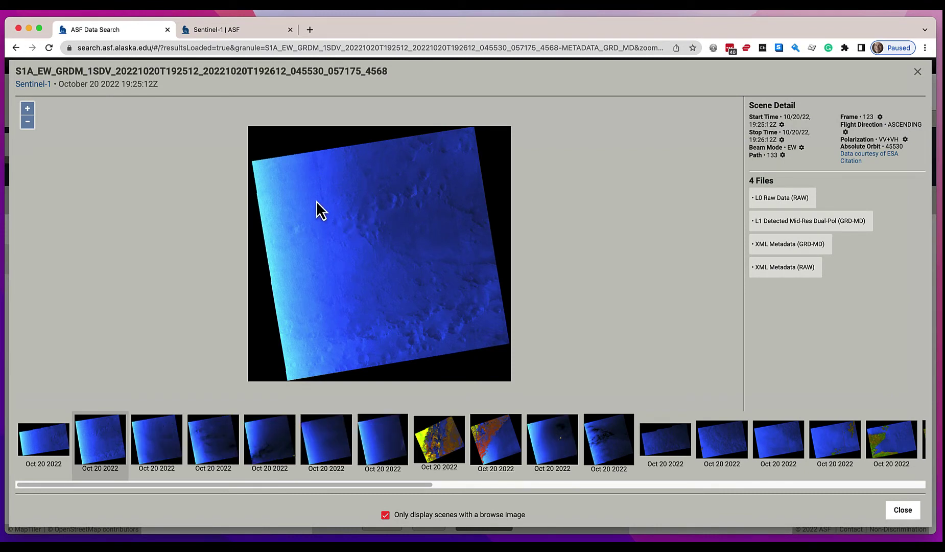
pyautogui.click(27, 108)
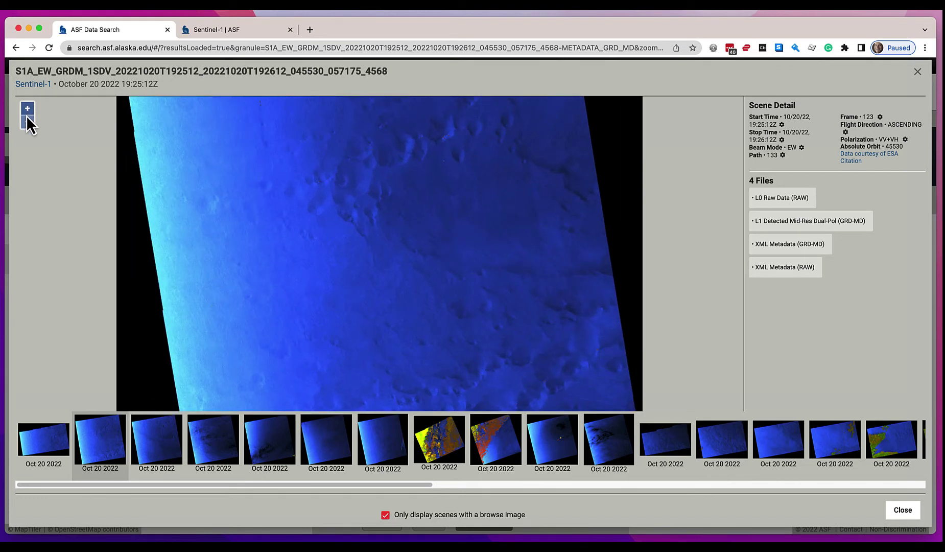
pyautogui.click(29, 125)
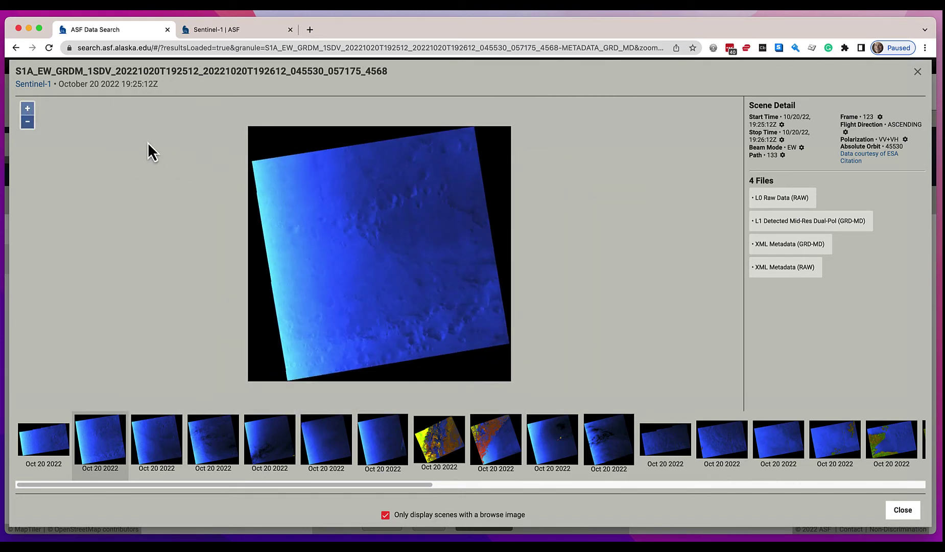
pyautogui.click(28, 110)
pyautogui.moveTo(459, 263); pyautogui.dragTo(413, 259)
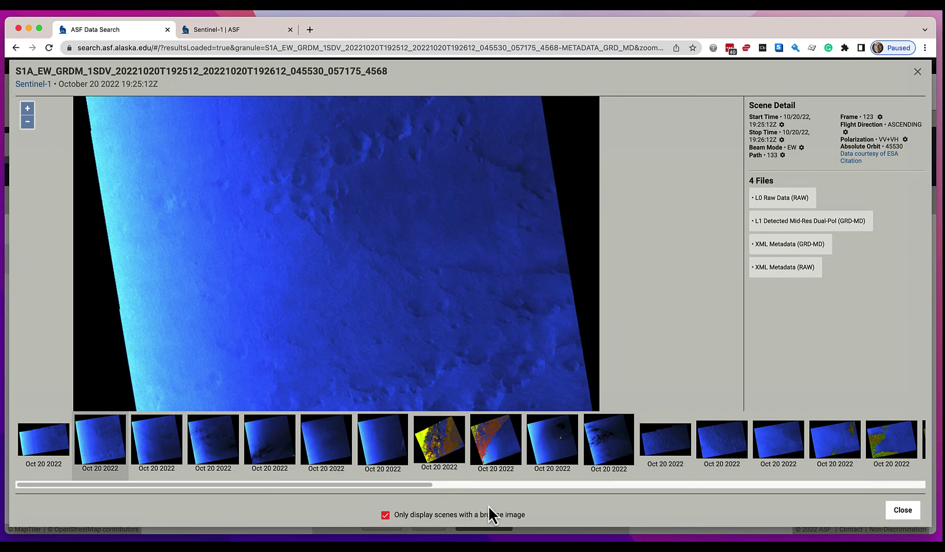
# - View the 6DBD scene, check its L2 Ocean (OCN) file size, then advance to the A6AD scene
pyautogui.click(440, 453)
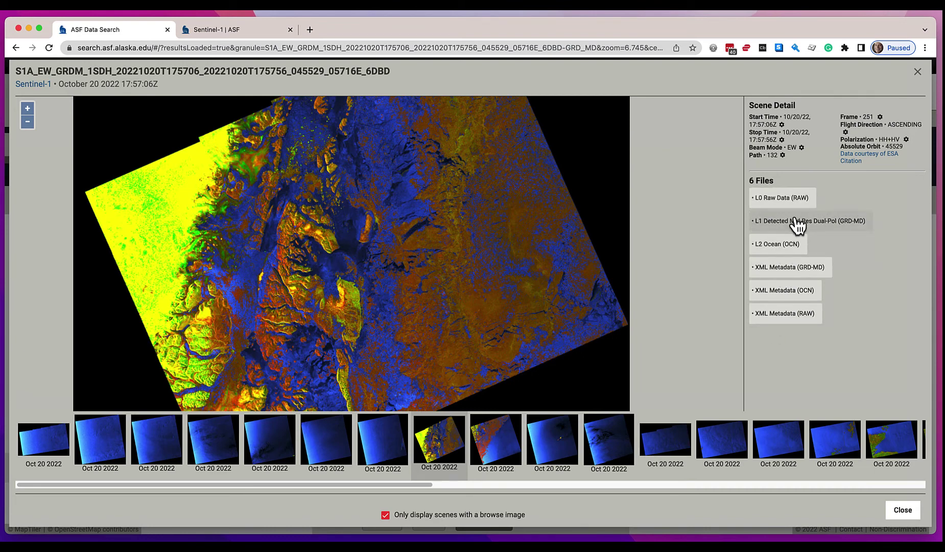
pyautogui.click(784, 245)
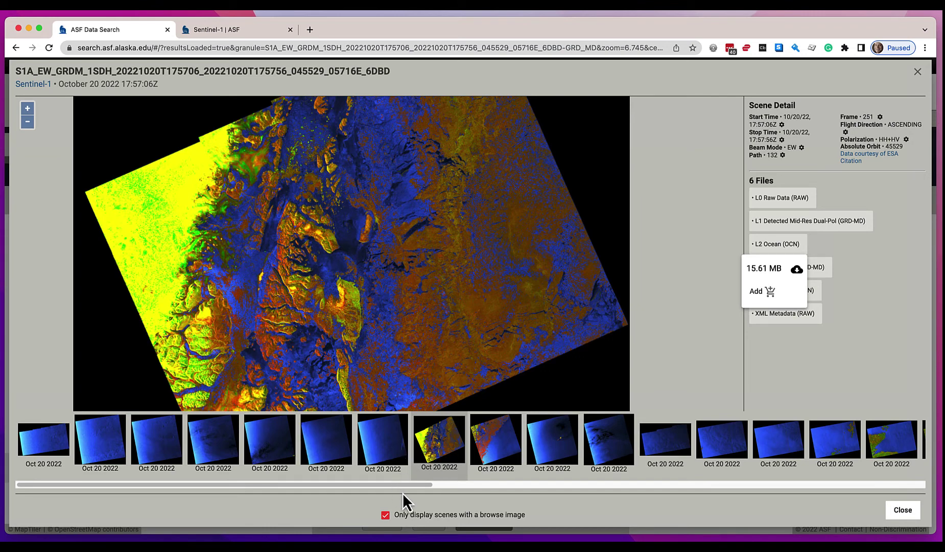
pyautogui.click(756, 376)
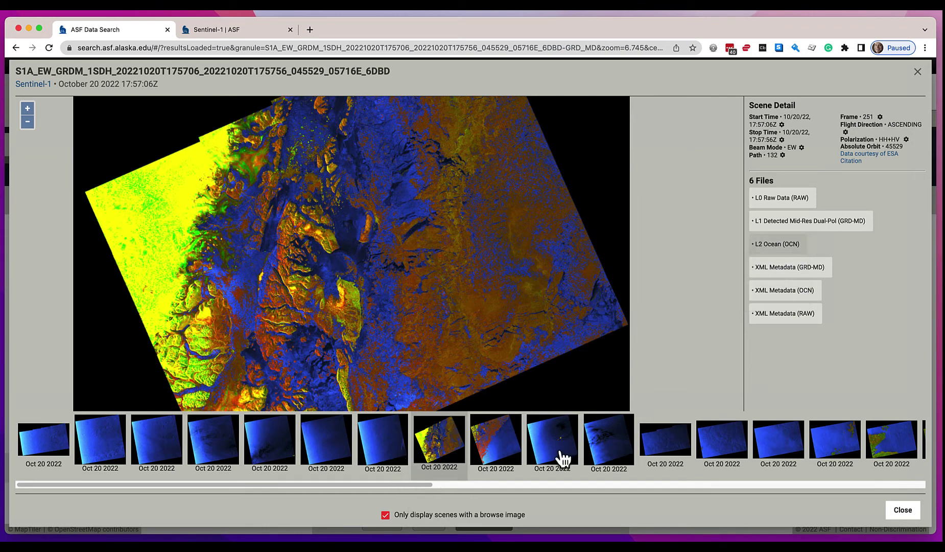
pyautogui.click(493, 450)
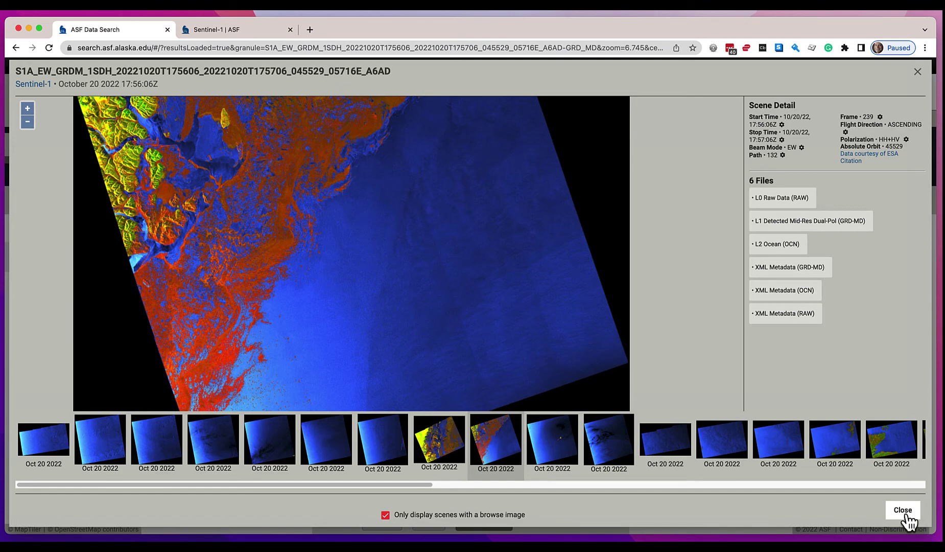
# - Leave the image viewer and select the IW scene ending E4CF, path 132 frame 183
pyautogui.click(904, 510)
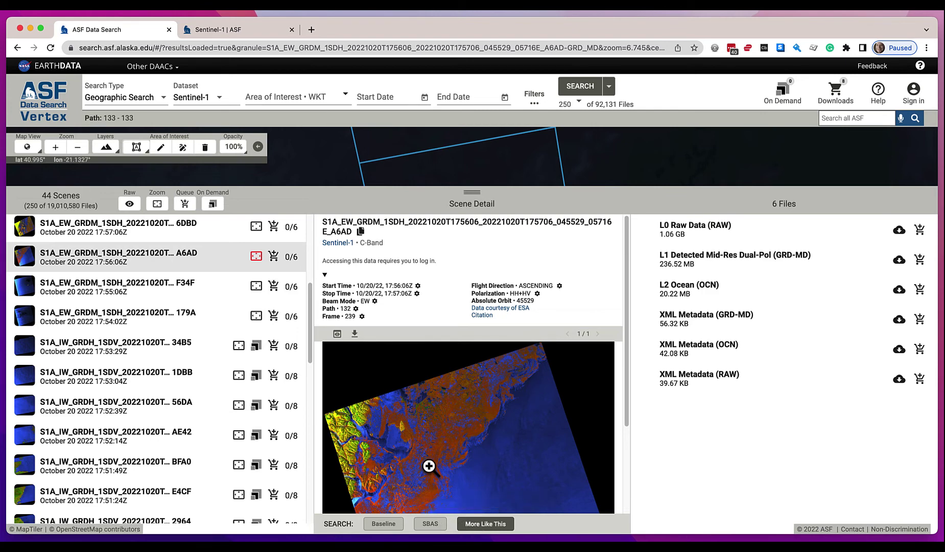
pyautogui.scroll(-5, 429, 466)
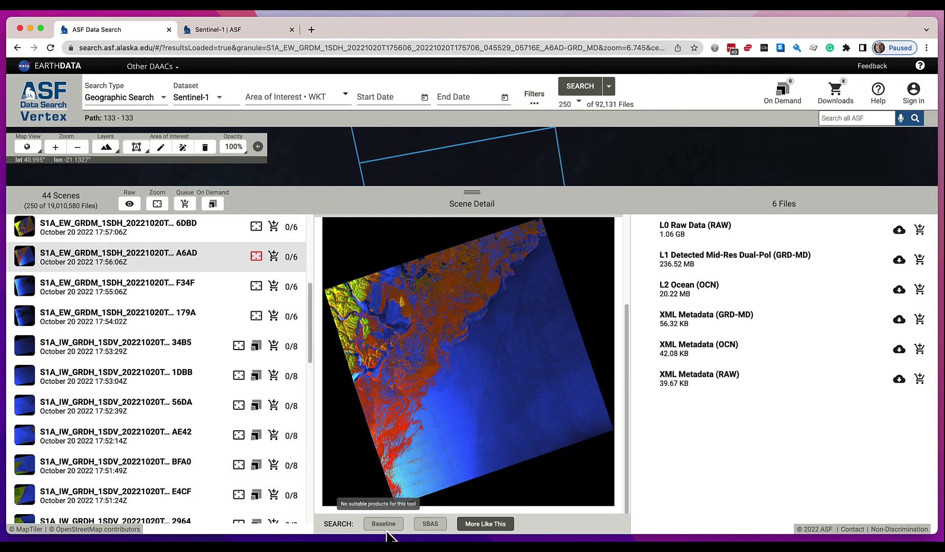
pyautogui.click(161, 507)
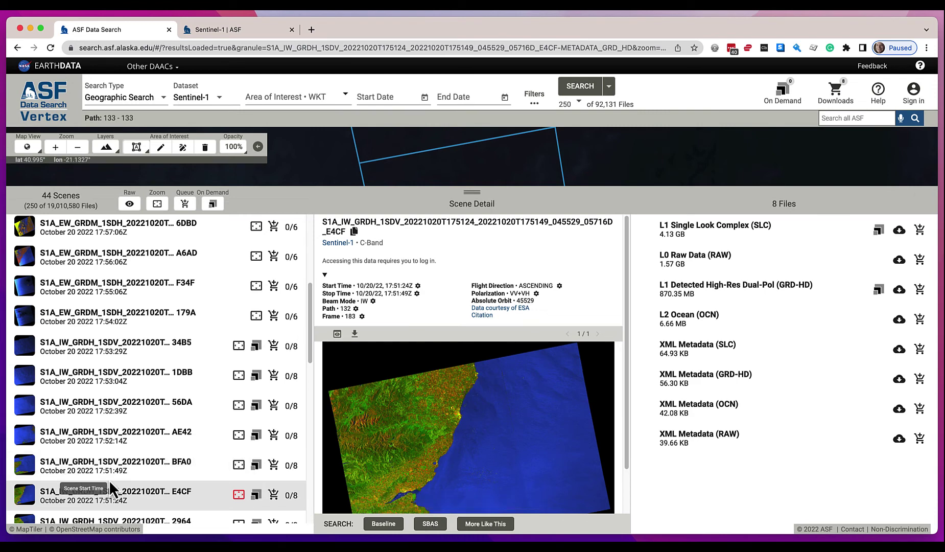
pyautogui.moveTo(718, 230)
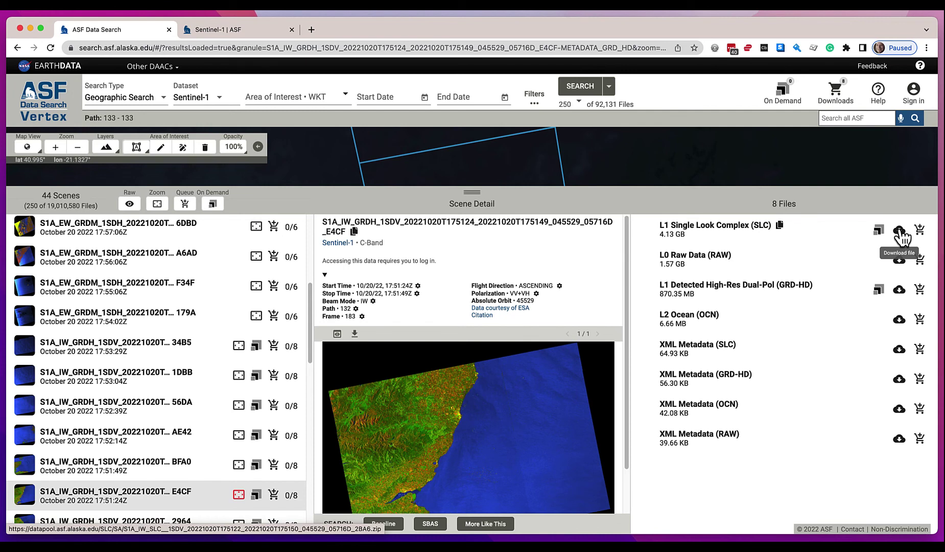
pyautogui.click(920, 234)
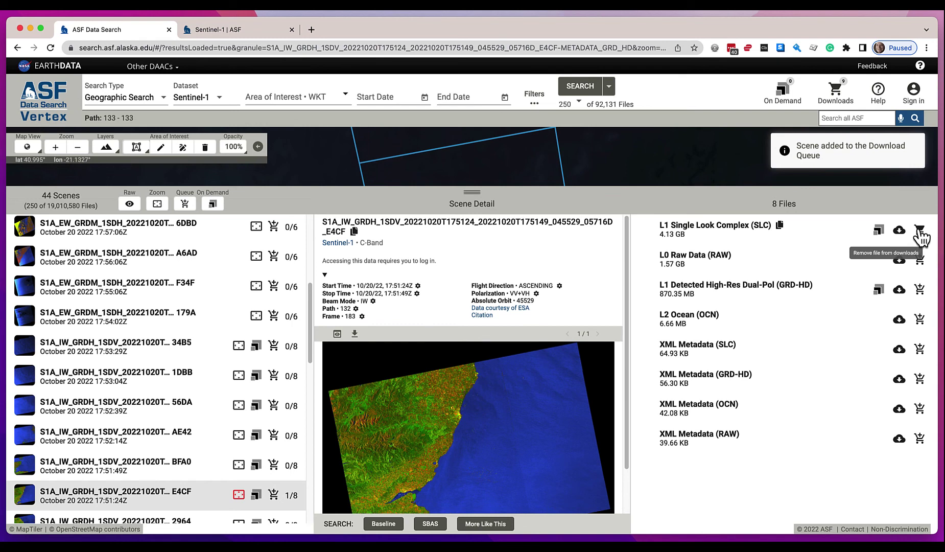
pyautogui.click(919, 233)
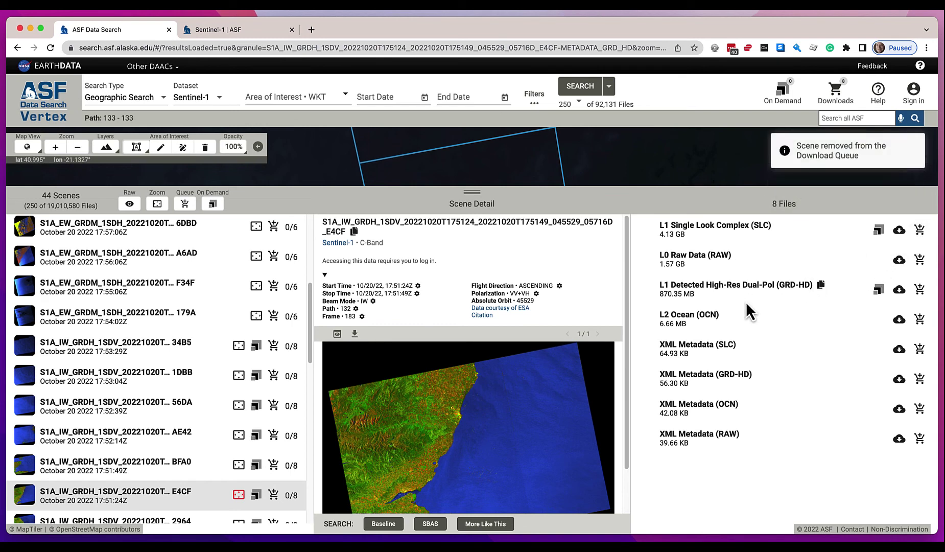